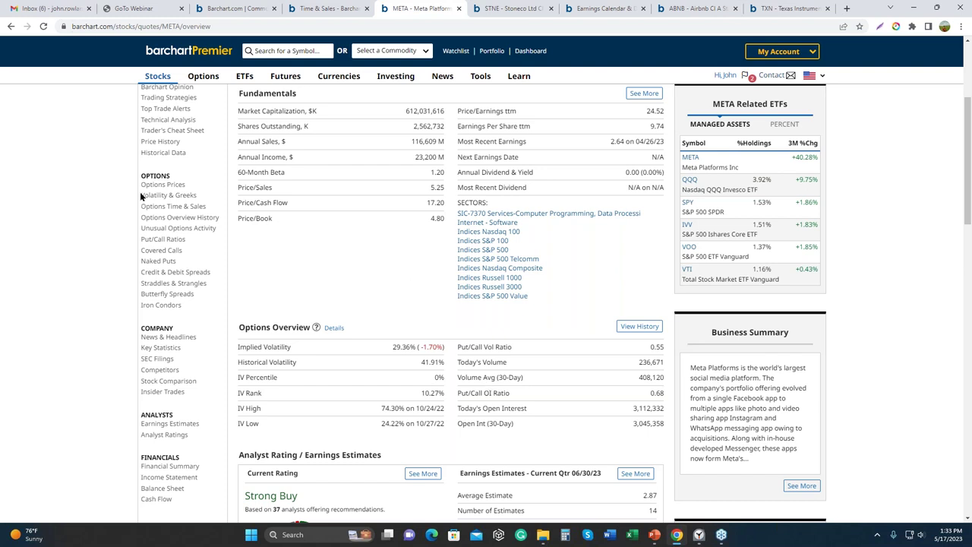
Show META's unusual options activity for the historical date 05/15/2023
{"action": "left_click", "coordinate": [169, 229]}
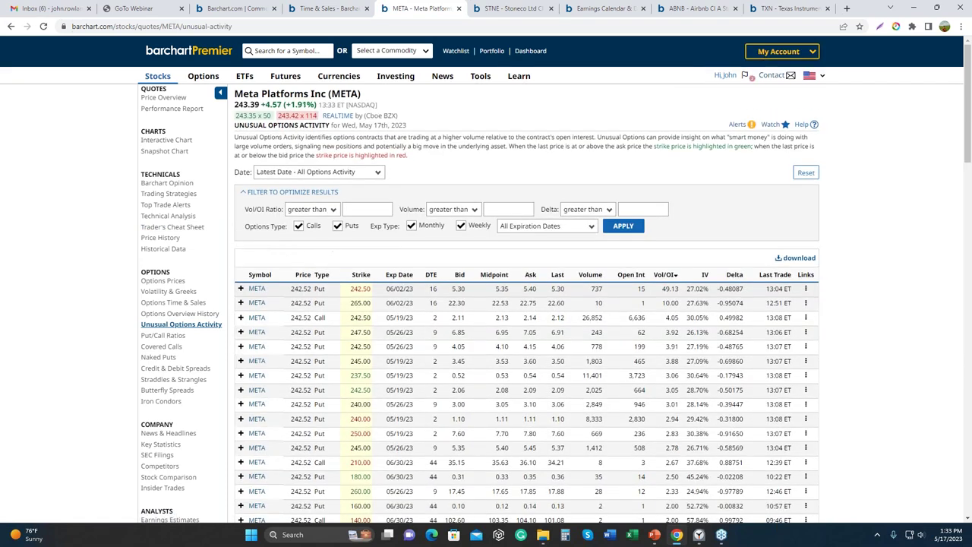
{"action": "left_click", "coordinate": [378, 174]}
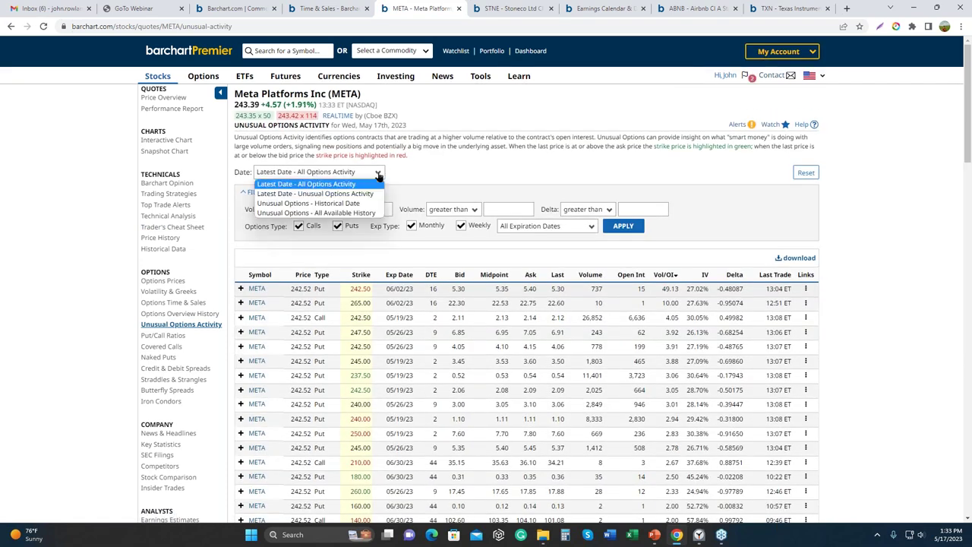
{"action": "left_click", "coordinate": [343, 203]}
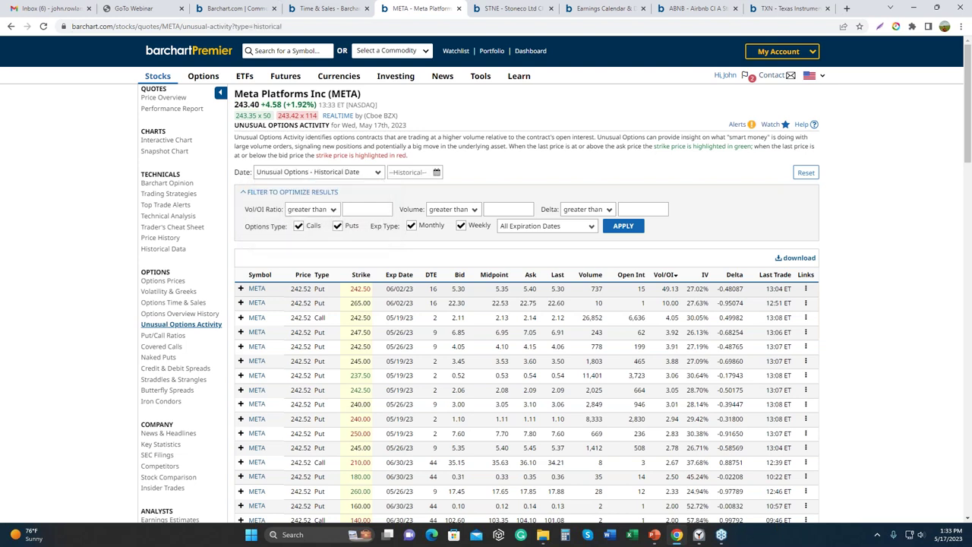
{"action": "left_click", "coordinate": [436, 173]}
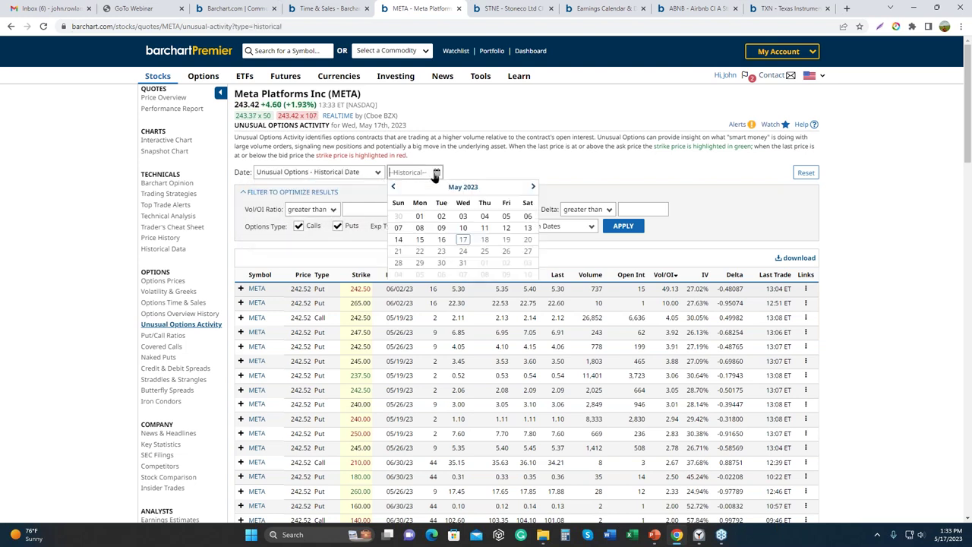
{"action": "left_click", "coordinate": [420, 240]}
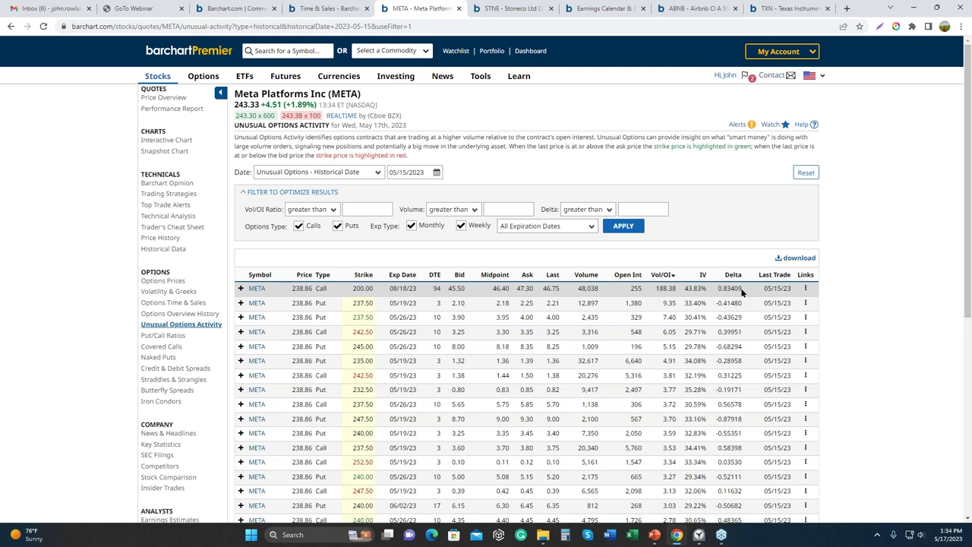
List all time and sales trades of the META 08/18/23 200.00 call for 05/15/2023 and check the trade condition
{"action": "left_click", "coordinate": [805, 291]}
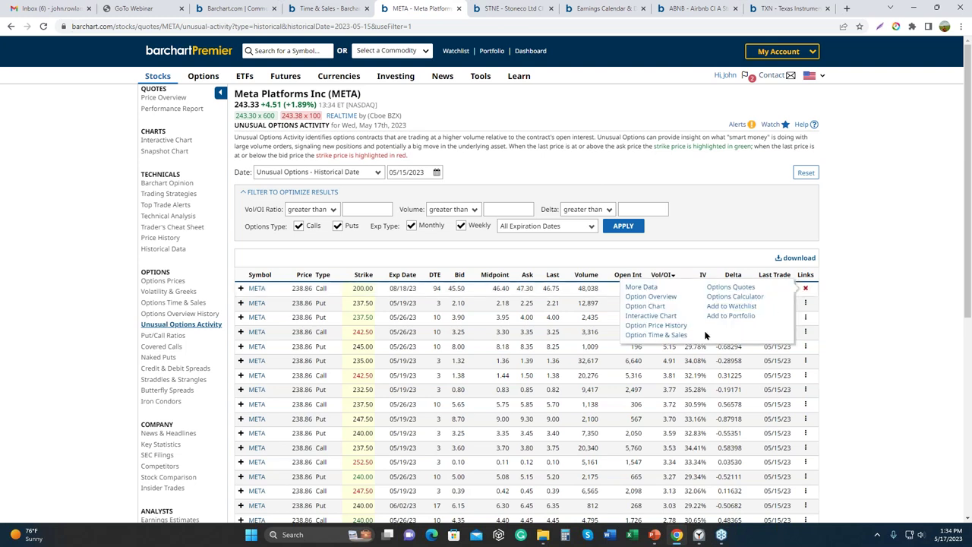
{"action": "left_click", "coordinate": [659, 339]}
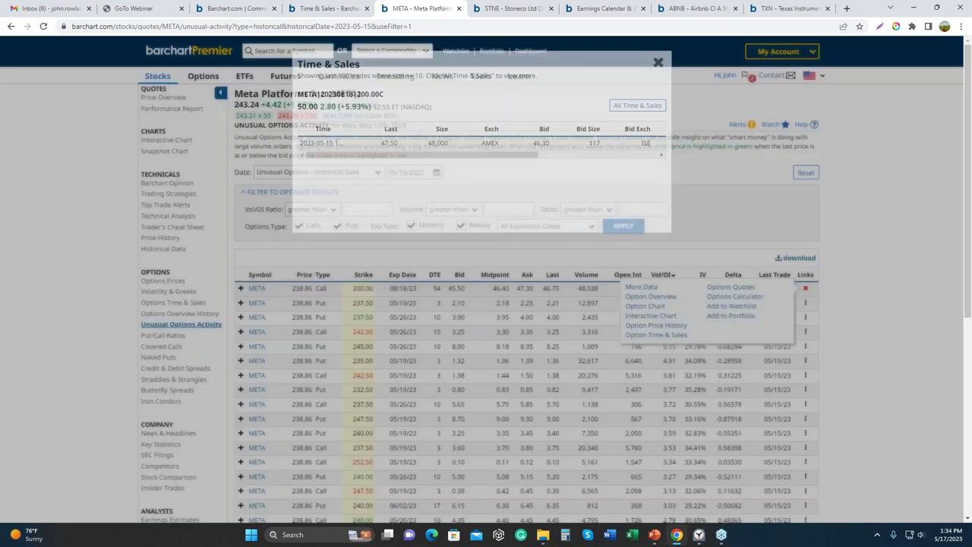
{"action": "left_click", "coordinate": [630, 106]}
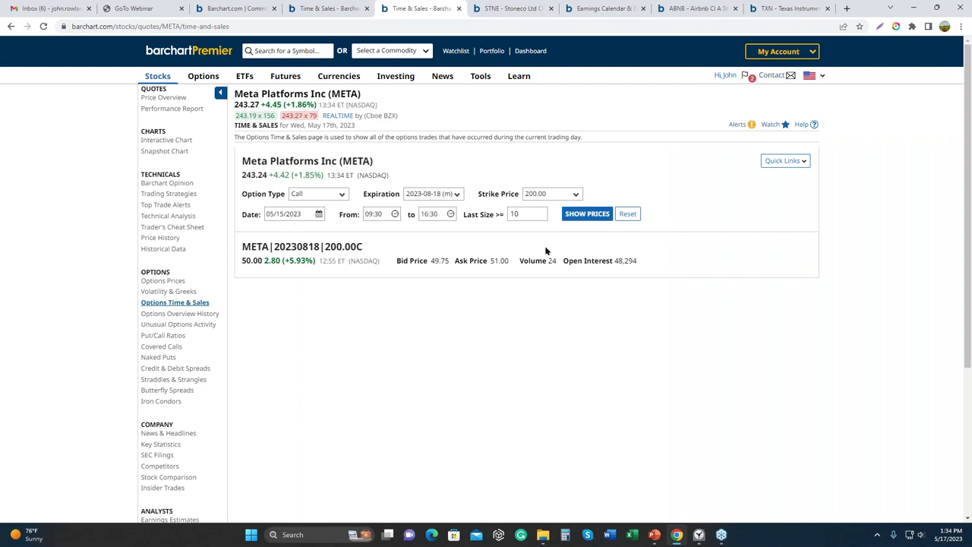
{"action": "left_click", "coordinate": [587, 214]}
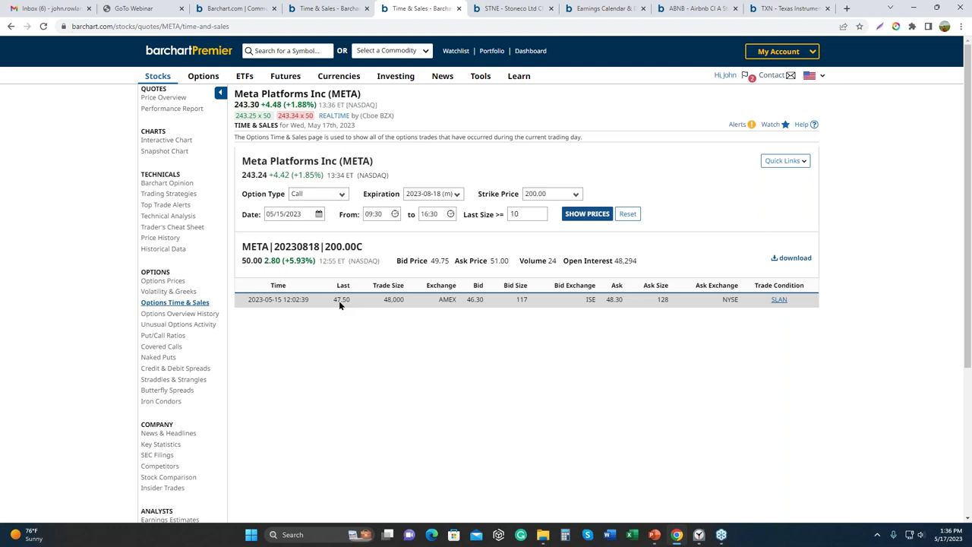
{"action": "mouse_move", "coordinate": [788, 288]}
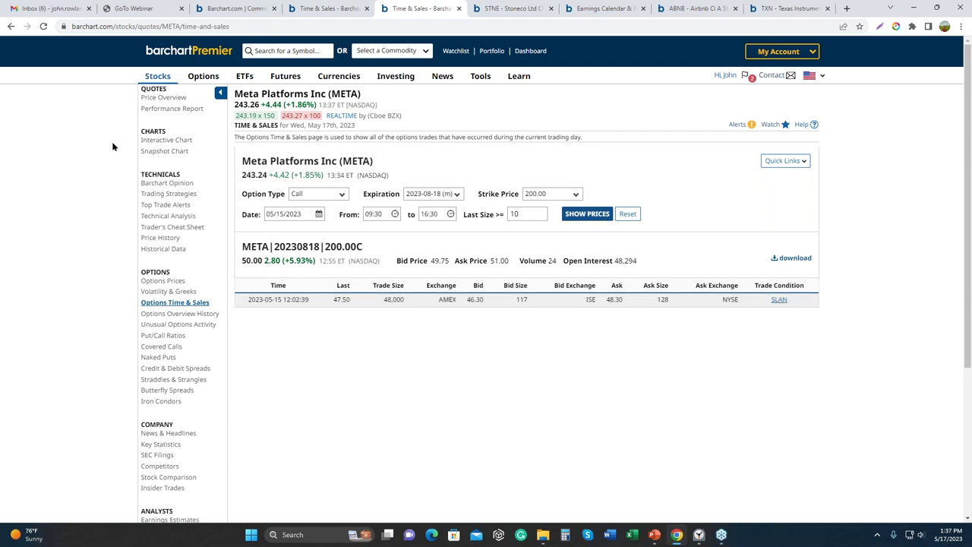
Open META's interactive chart and set its range to 3 years
{"action": "left_click", "coordinate": [167, 142]}
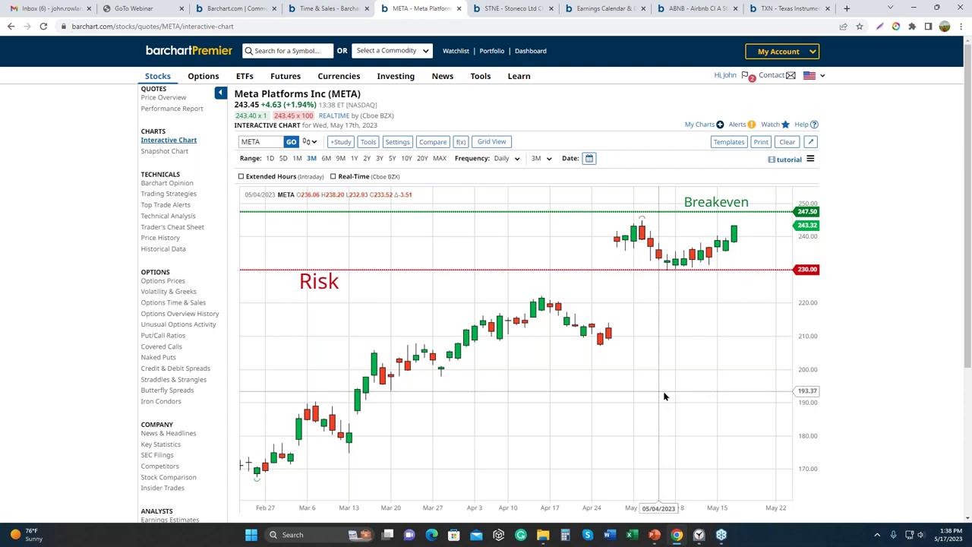
{"action": "left_click", "coordinate": [379, 159]}
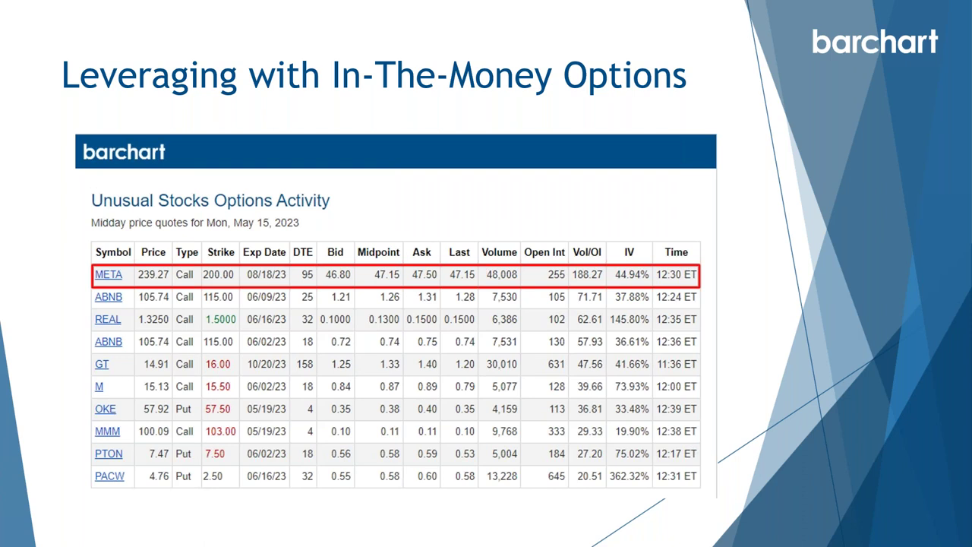
Advance the presentation to the Vertical Call Spread slide
{"action": "key", "text": "Right"}
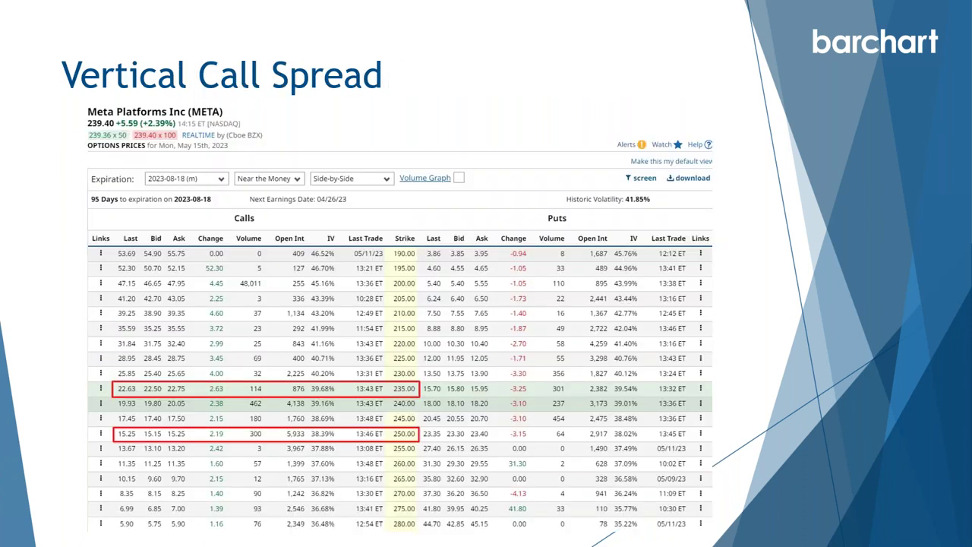
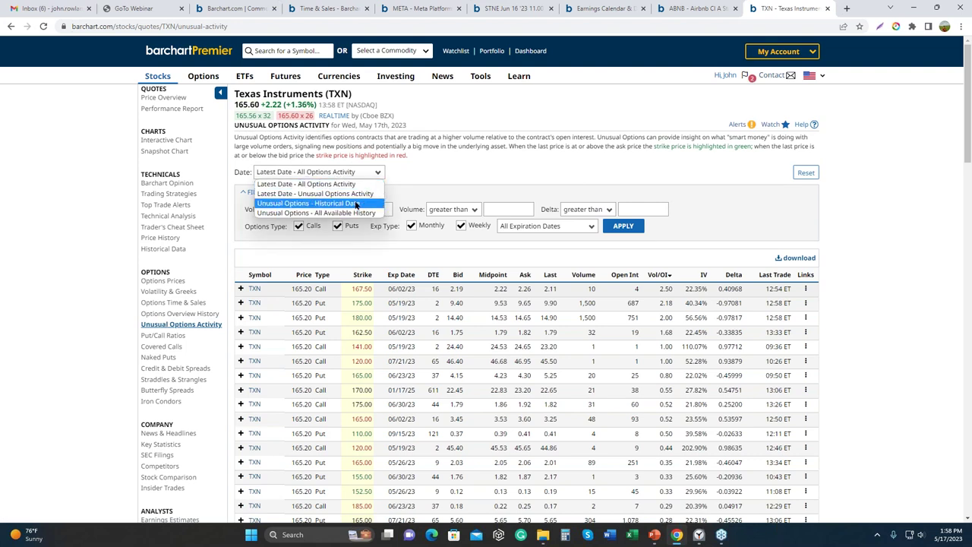
Filter the Texas Instruments unusual options activity to the historical date 05/16/2023
{"action": "left_click", "coordinate": [357, 204]}
{"action": "left_click", "coordinate": [410, 174]}
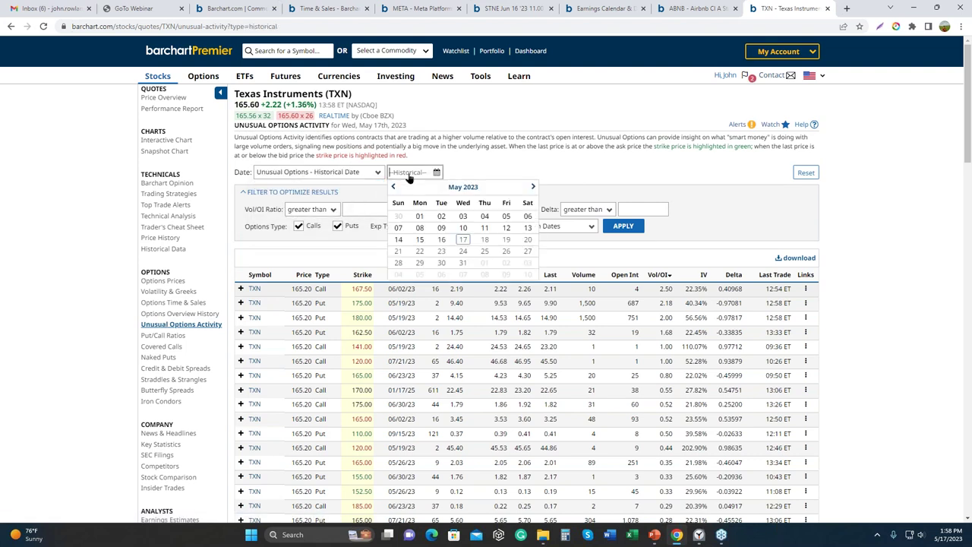
{"action": "left_click", "coordinate": [441, 240]}
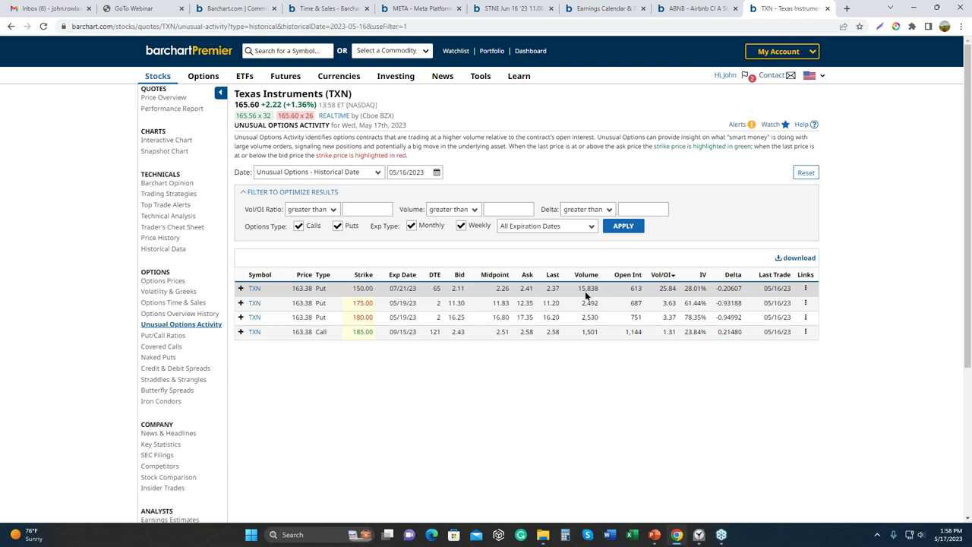
Review the fundamentals and options overview figures in the Texas Instruments price overview
{"action": "left_click", "coordinate": [164, 97]}
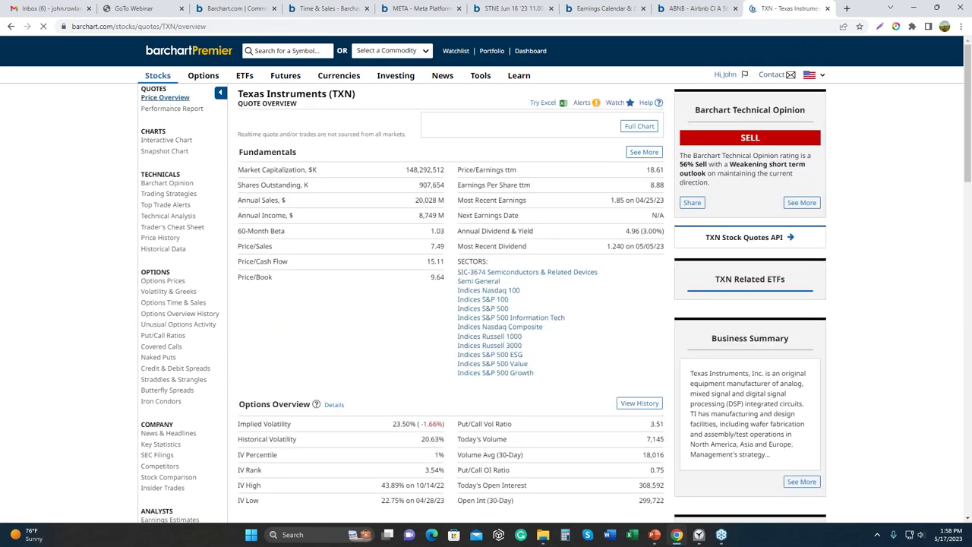
{"action": "scroll", "coordinate": [395, 367], "scroll_direction": "down", "scroll_amount": 4}
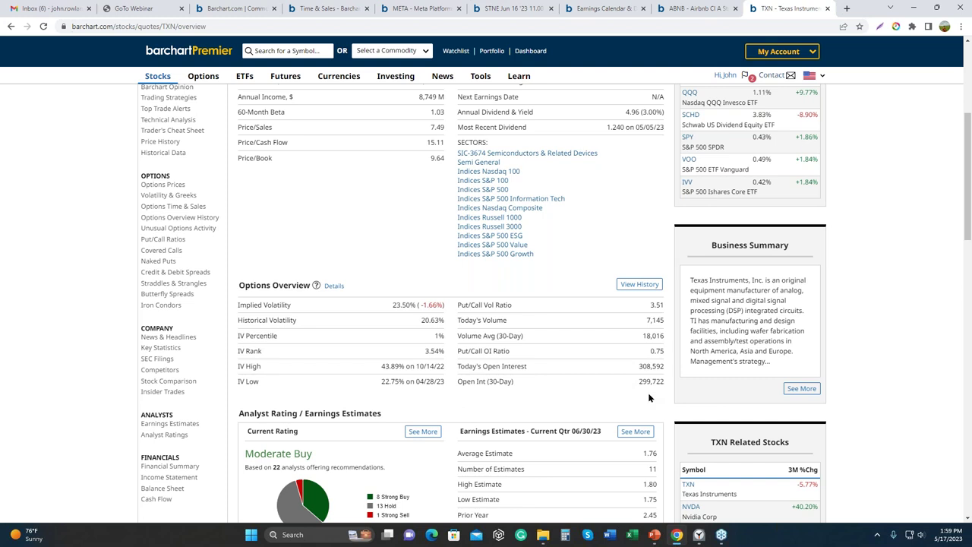
{"action": "scroll", "coordinate": [537, 284], "scroll_direction": "up", "scroll_amount": 3}
{"action": "scroll", "coordinate": [283, 250], "scroll_direction": "up", "scroll_amount": 1}
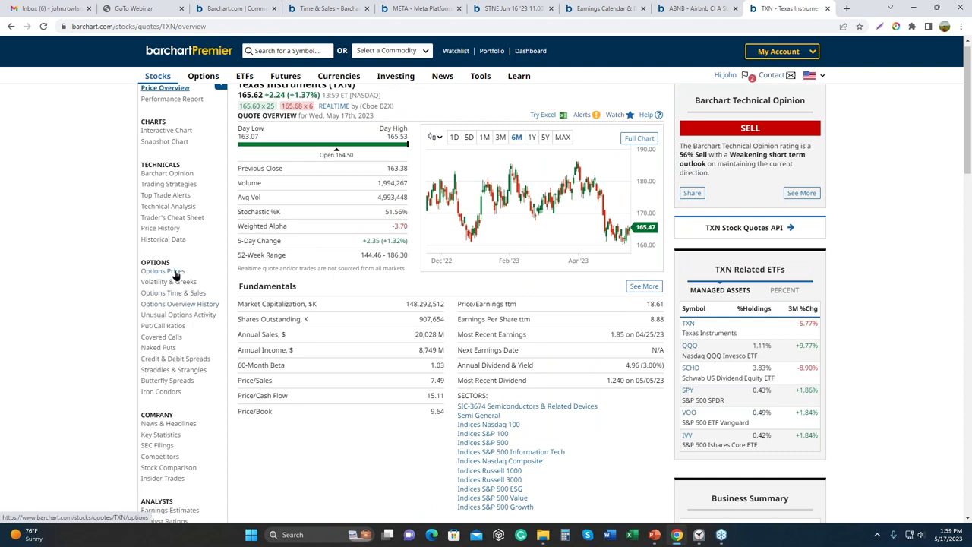
Return to the unusual options activity for TXN and show the historical date 05/16/2023
{"action": "left_click", "coordinate": [180, 315]}
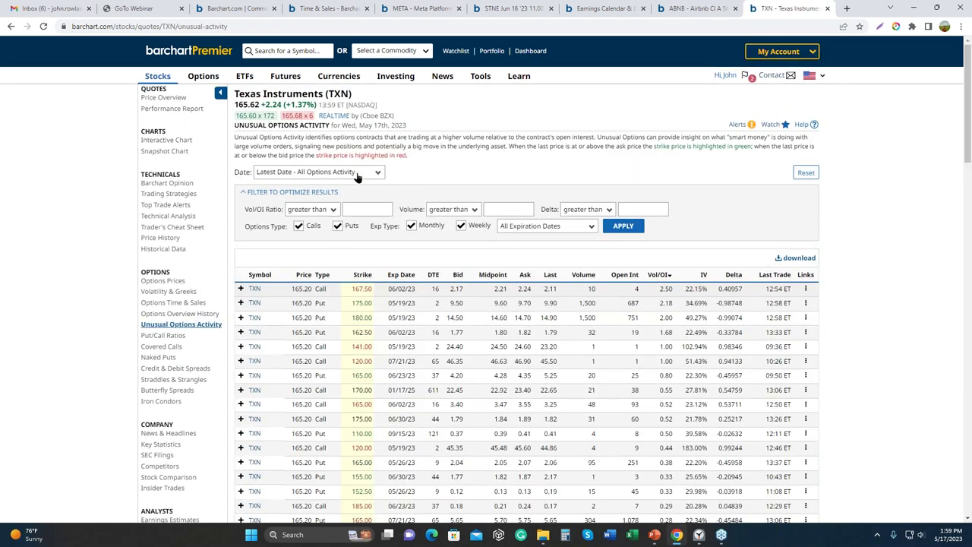
{"action": "left_click", "coordinate": [360, 174]}
{"action": "left_click", "coordinate": [355, 202]}
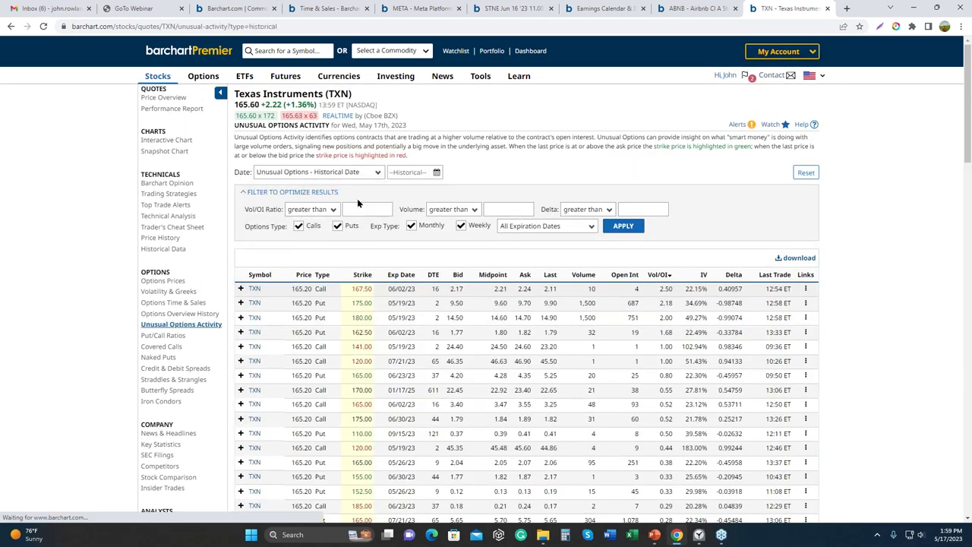
{"action": "left_click", "coordinate": [437, 174]}
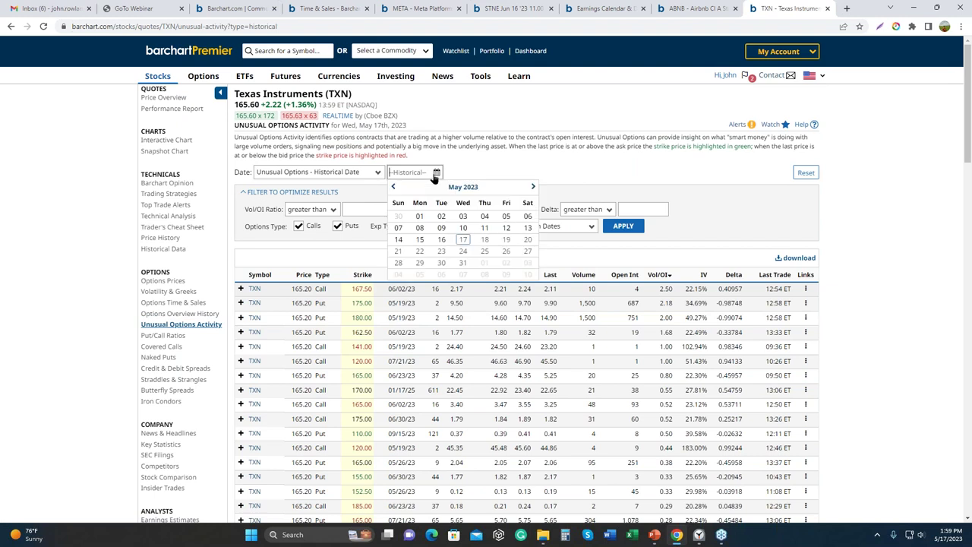
{"action": "left_click", "coordinate": [441, 240]}
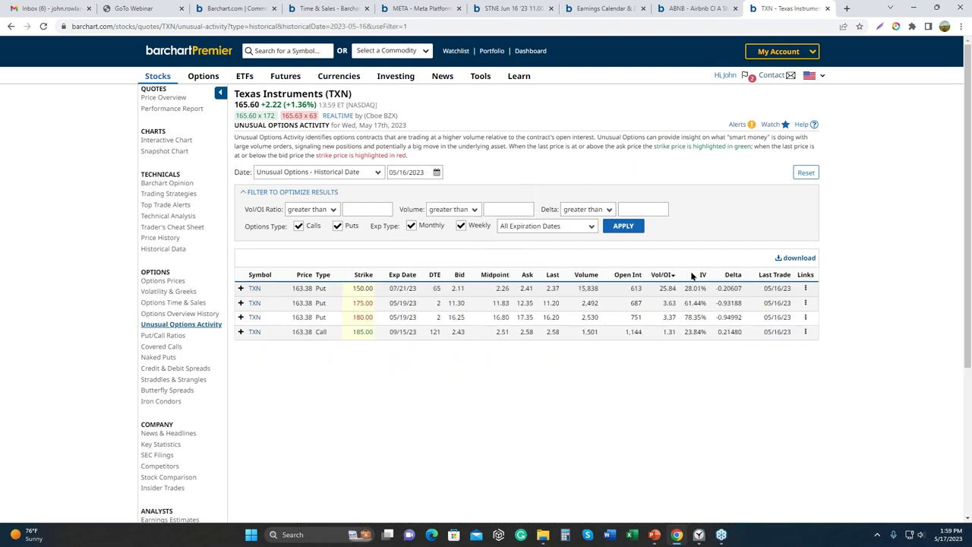
List all time and sales trades of the TXN 07/21/23 150.00 put for 05/16/2023 and check the 15,000-lot's trade condition
{"action": "left_click", "coordinate": [806, 290]}
{"action": "left_click", "coordinate": [668, 336]}
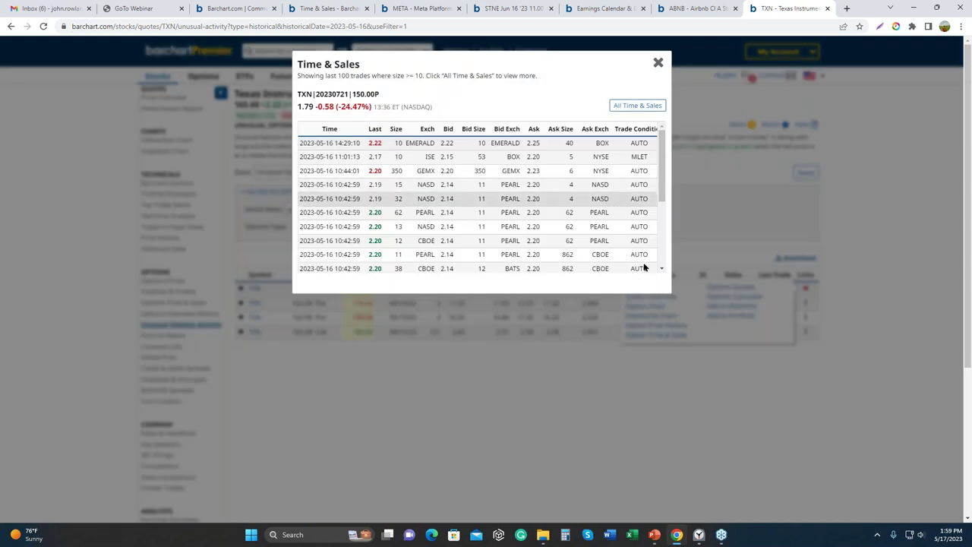
{"action": "left_click", "coordinate": [630, 106]}
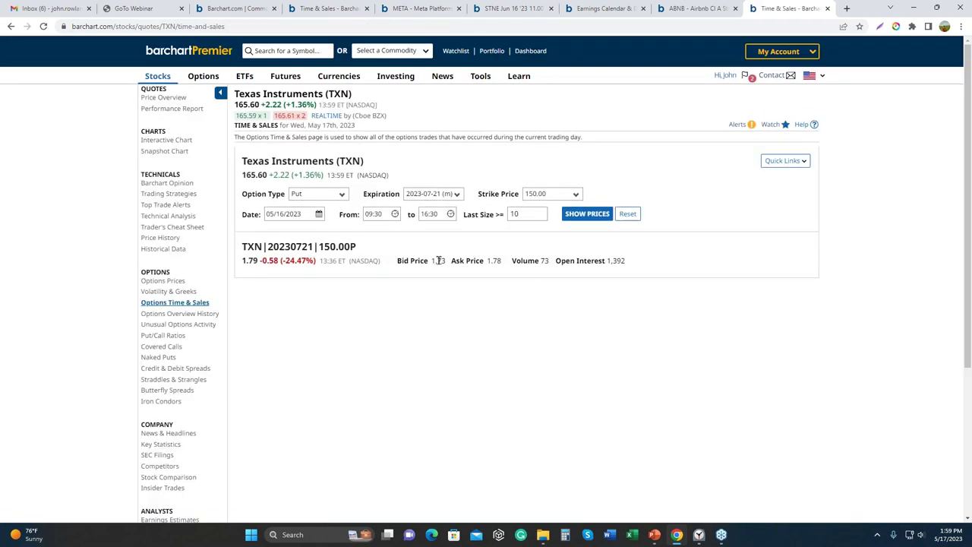
{"action": "left_click", "coordinate": [583, 214]}
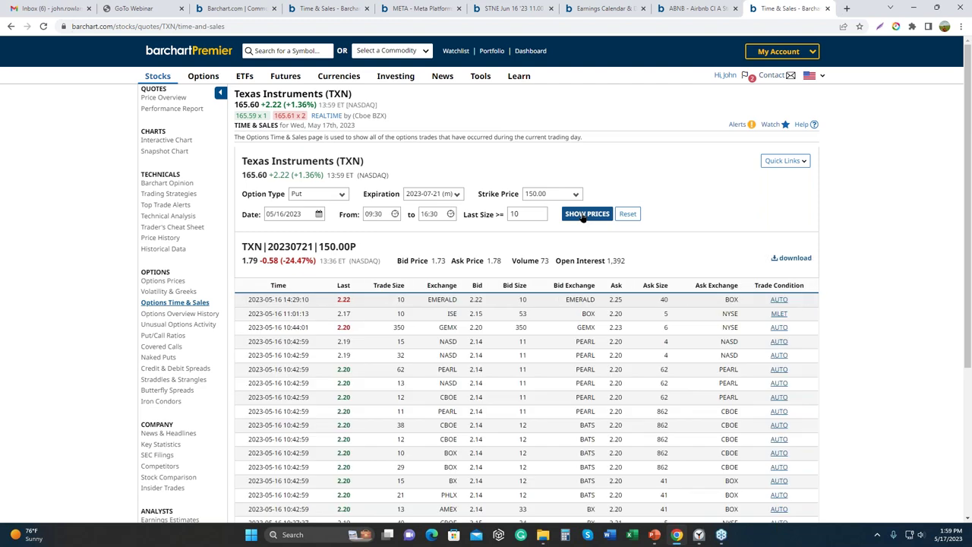
{"action": "scroll", "coordinate": [383, 292], "scroll_direction": "down", "scroll_amount": 1}
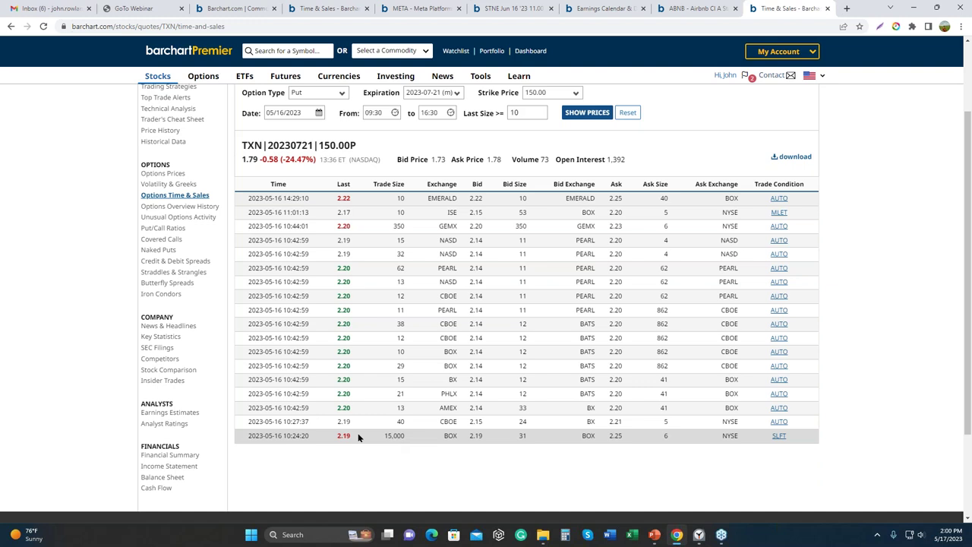
{"action": "mouse_move", "coordinate": [797, 196]}
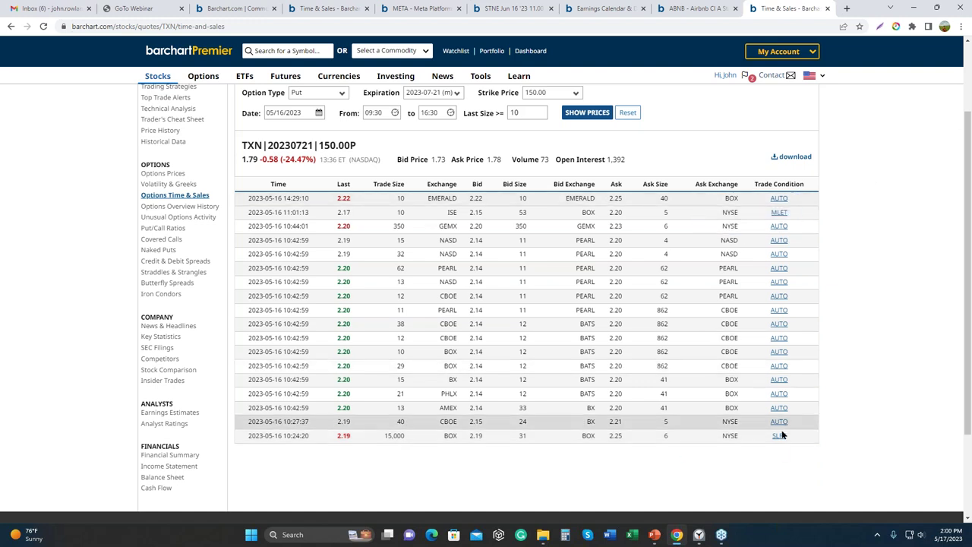
{"action": "mouse_move", "coordinate": [779, 436]}
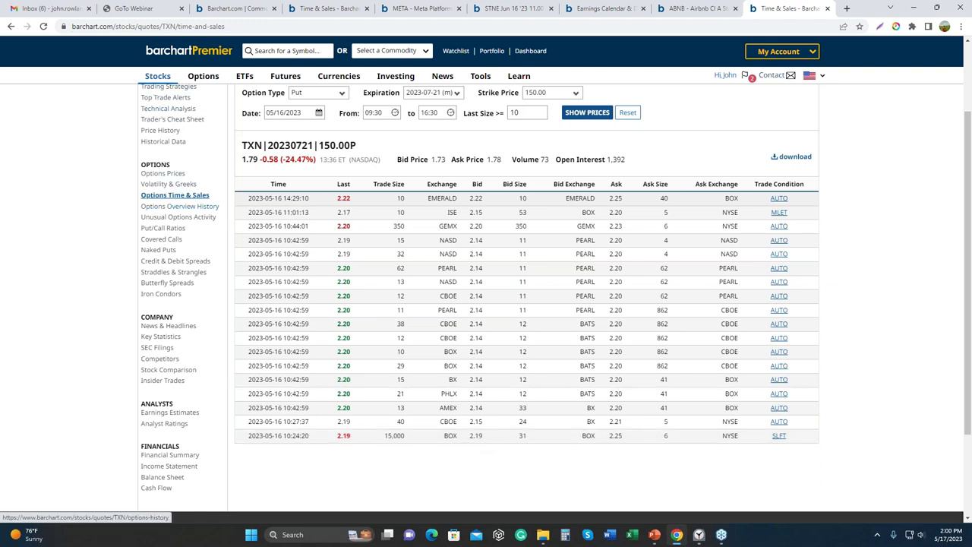
Open the interactive chart for Texas Instruments
{"action": "scroll", "coordinate": [173, 156], "scroll_direction": "up", "scroll_amount": 3}
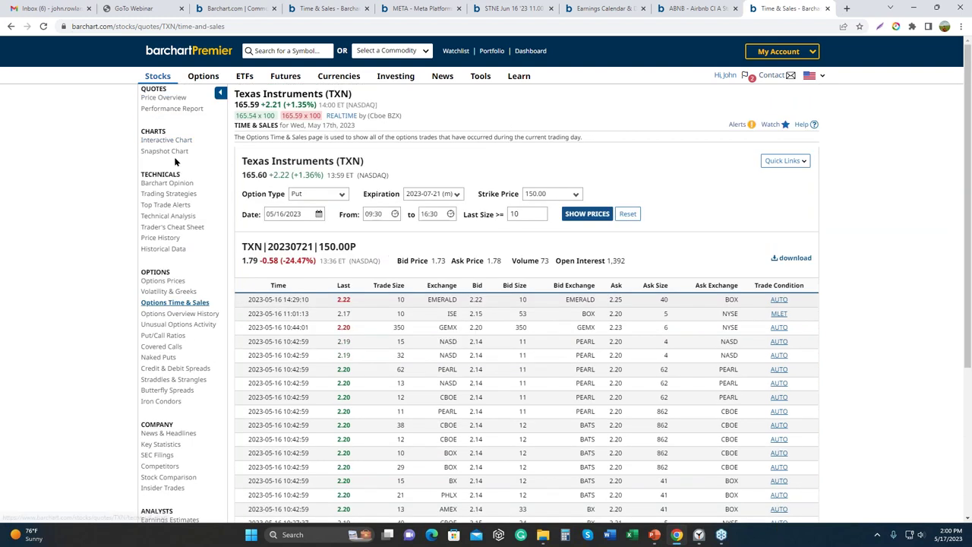
{"action": "left_click", "coordinate": [170, 141]}
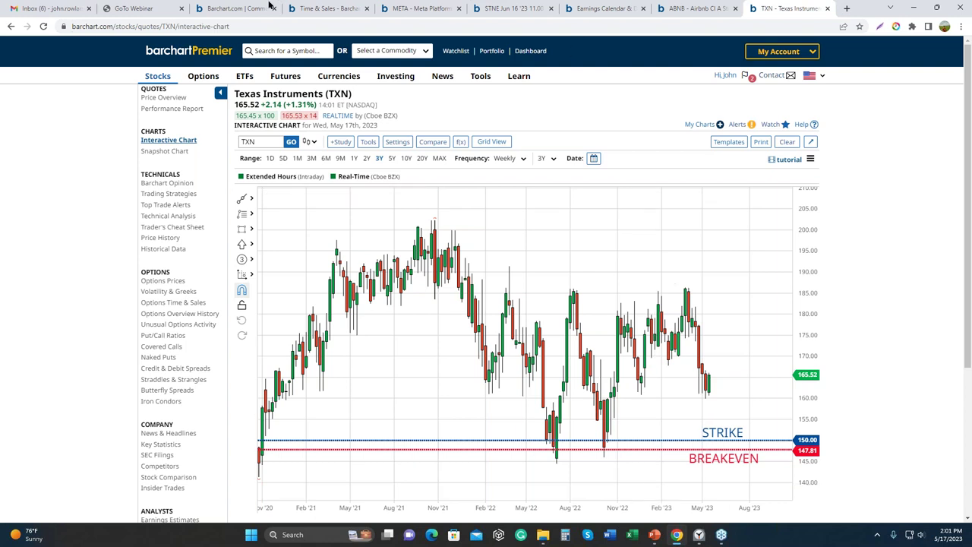
Show the TXN naked puts for the 2023-07-21 monthly expiration
{"action": "left_click", "coordinate": [159, 358]}
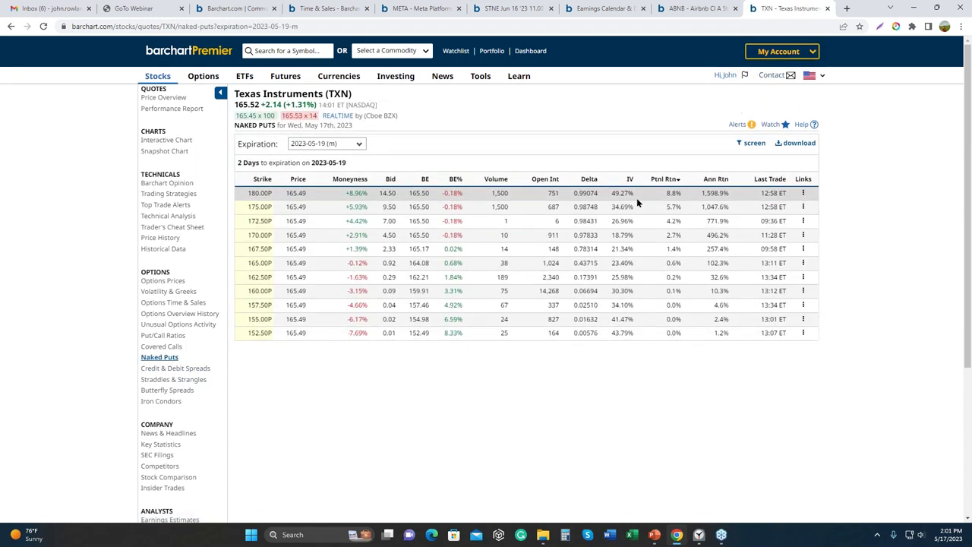
{"action": "left_click", "coordinate": [351, 144]}
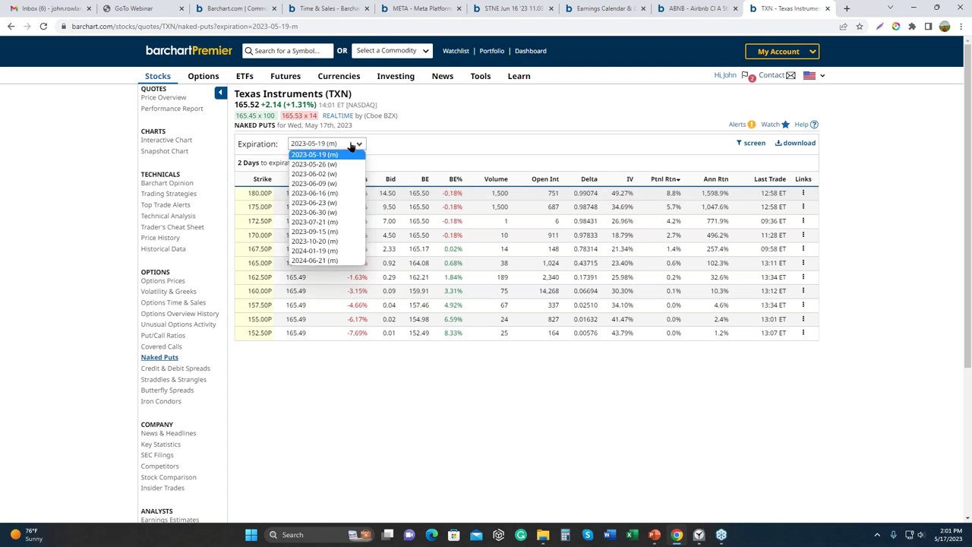
{"action": "left_click", "coordinate": [323, 221]}
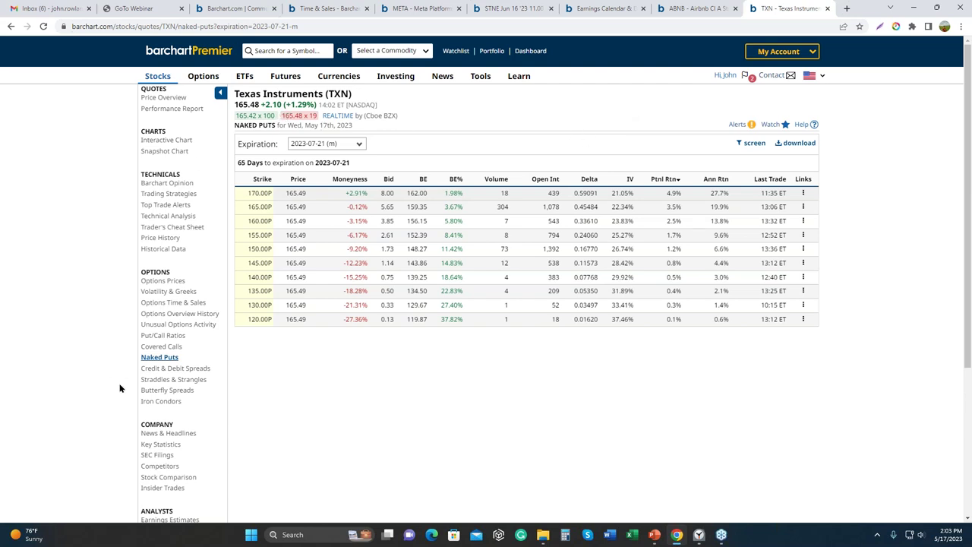
Open the options time and sales page for Texas Instruments
{"action": "left_click", "coordinate": [174, 303]}
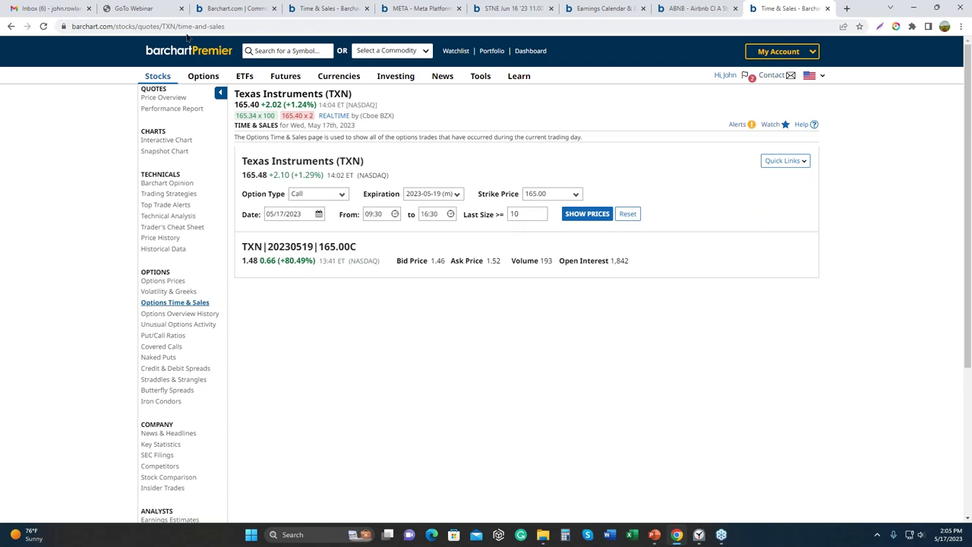
Open the unusual stock options activity report in the options screener and view its filter criteria
{"action": "mouse_move", "coordinate": [203, 77]}
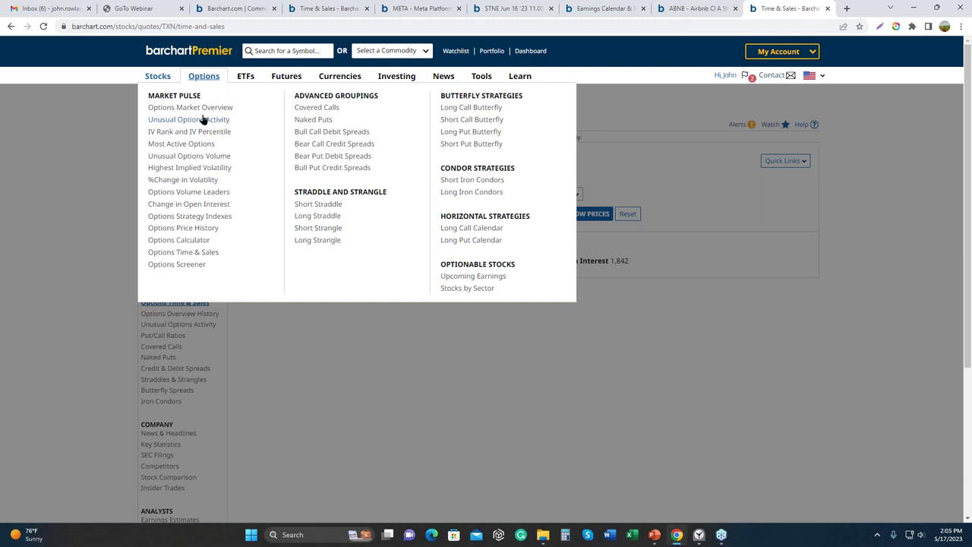
{"action": "left_click", "coordinate": [202, 120]}
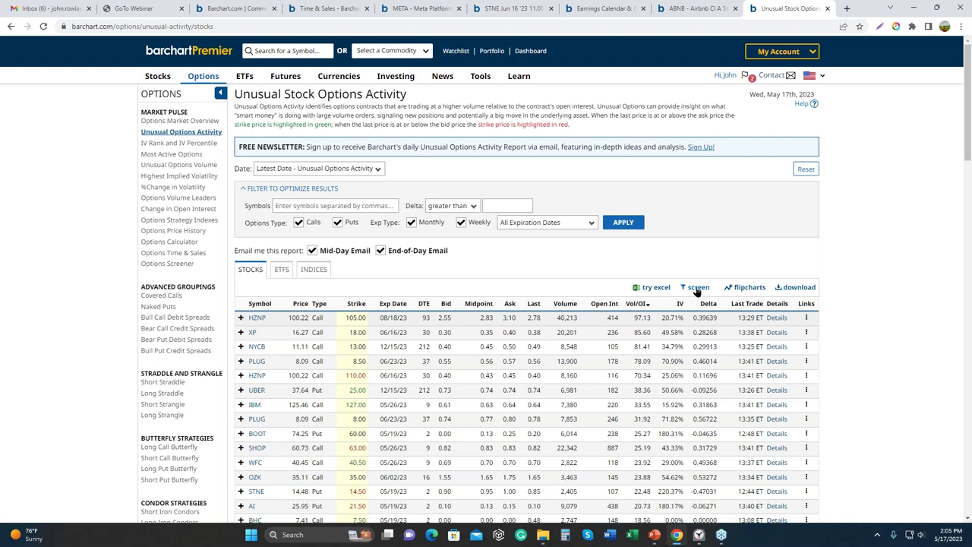
{"action": "left_click", "coordinate": [696, 290]}
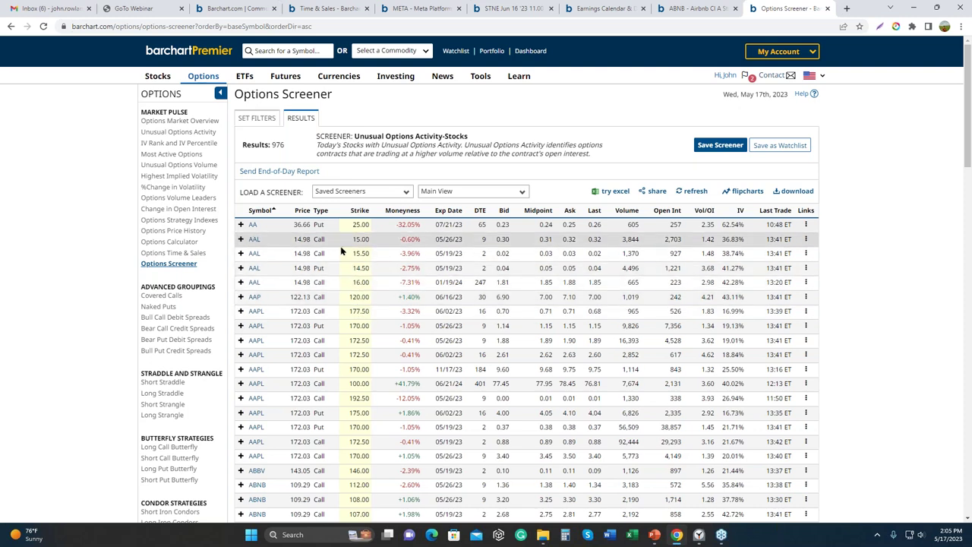
{"action": "left_click", "coordinate": [257, 120]}
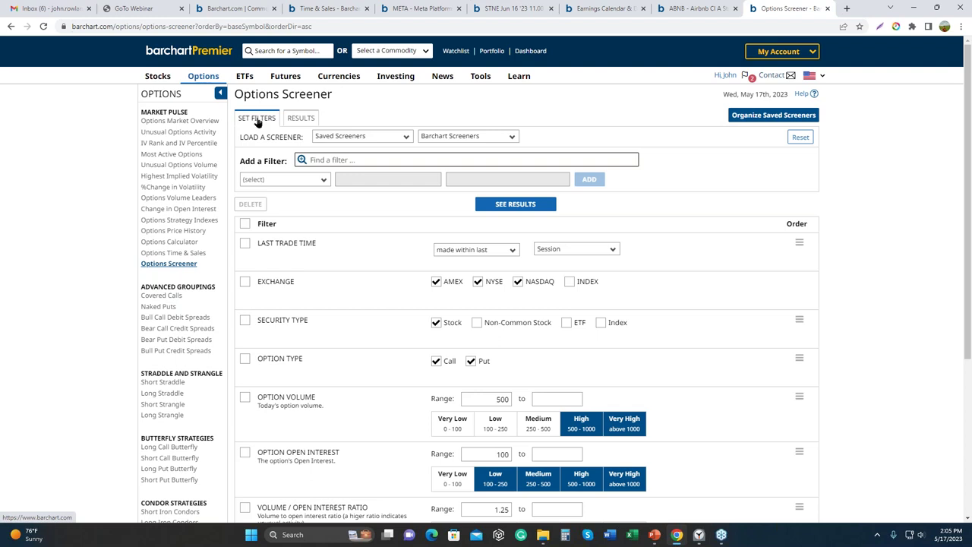
{"action": "left_click", "coordinate": [10, 27]}
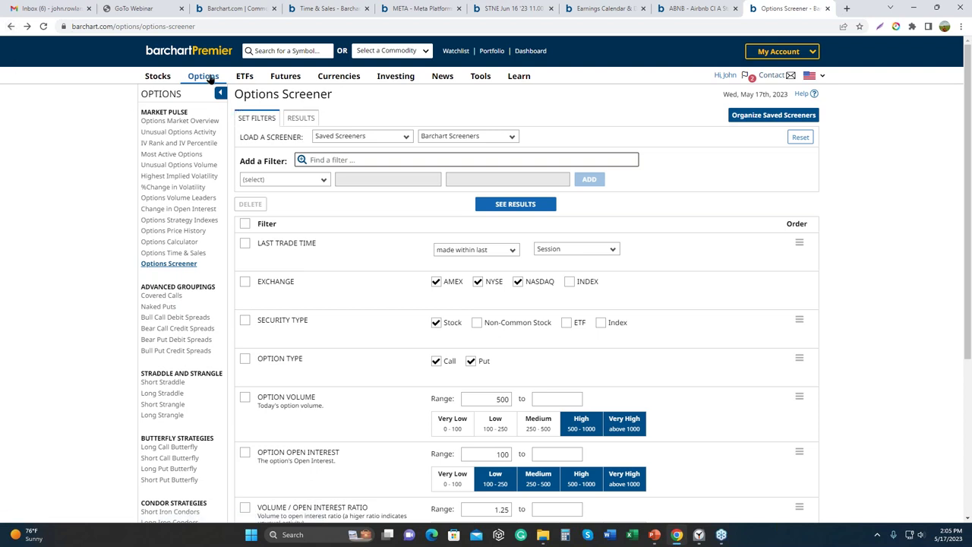
Return to the unusual stock options activity report, load it into the screener and bring up its filters for editing
{"action": "mouse_move", "coordinate": [206, 78]}
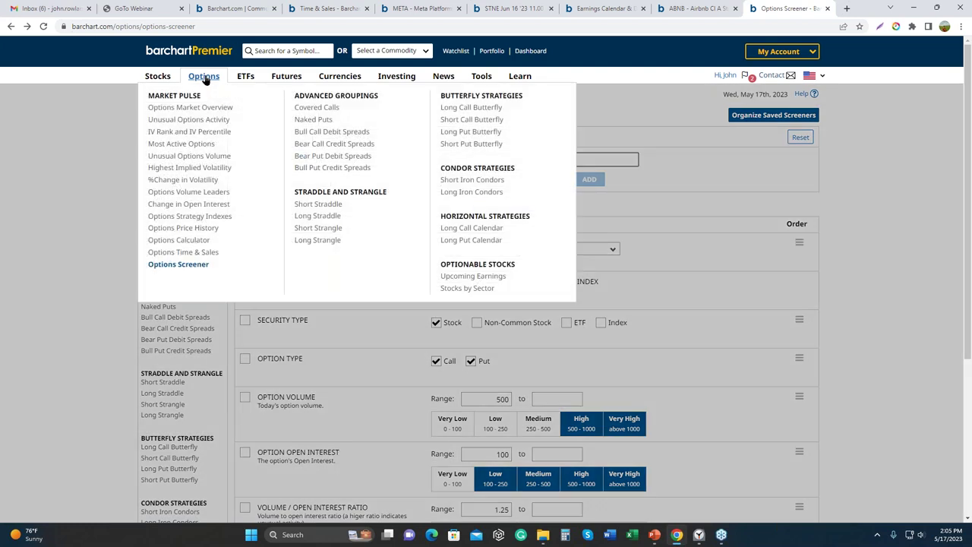
{"action": "left_click", "coordinate": [192, 122]}
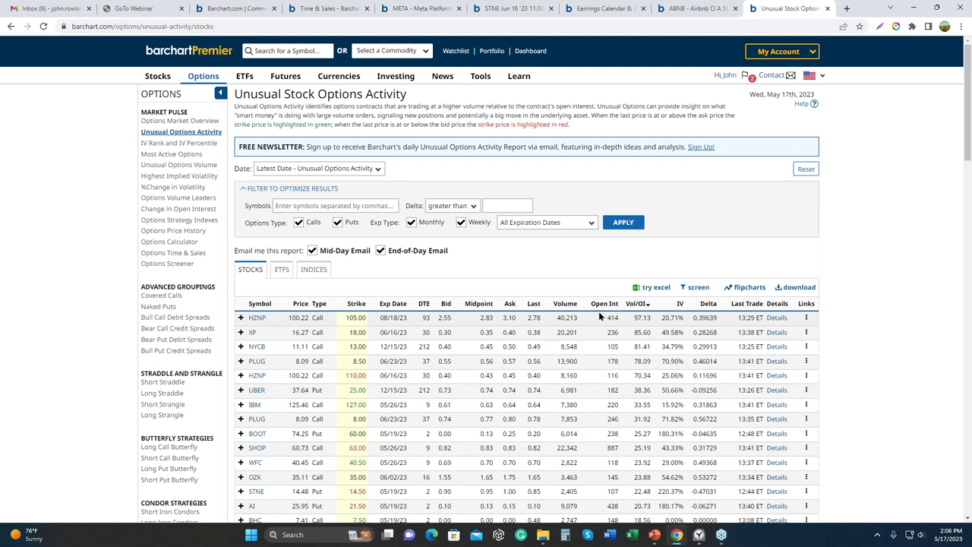
{"action": "mouse_move", "coordinate": [608, 308]}
{"action": "left_click", "coordinate": [702, 293]}
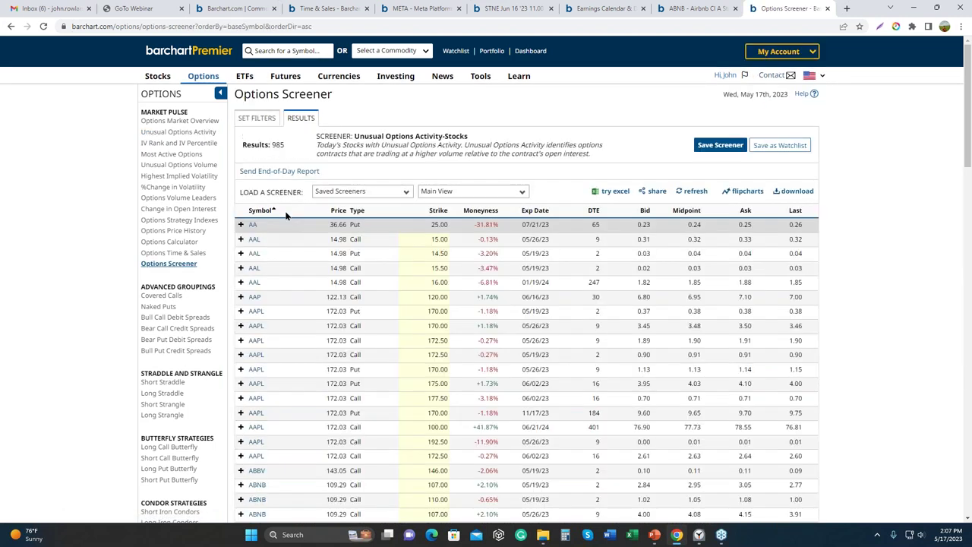
{"action": "left_click", "coordinate": [264, 122]}
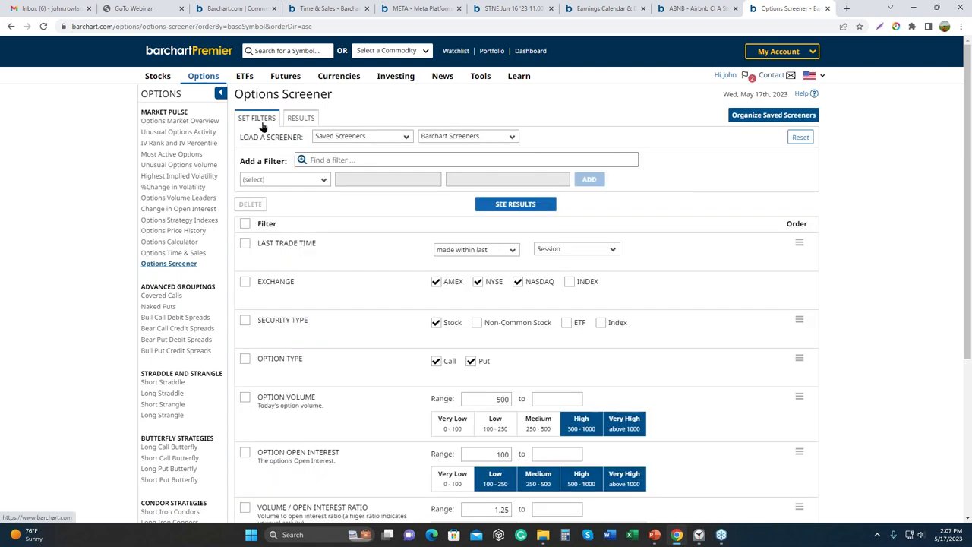
Add the Moneyness filter from the Option Analysis category, using the OTM range of -25% to -5%
{"action": "left_click", "coordinate": [284, 180]}
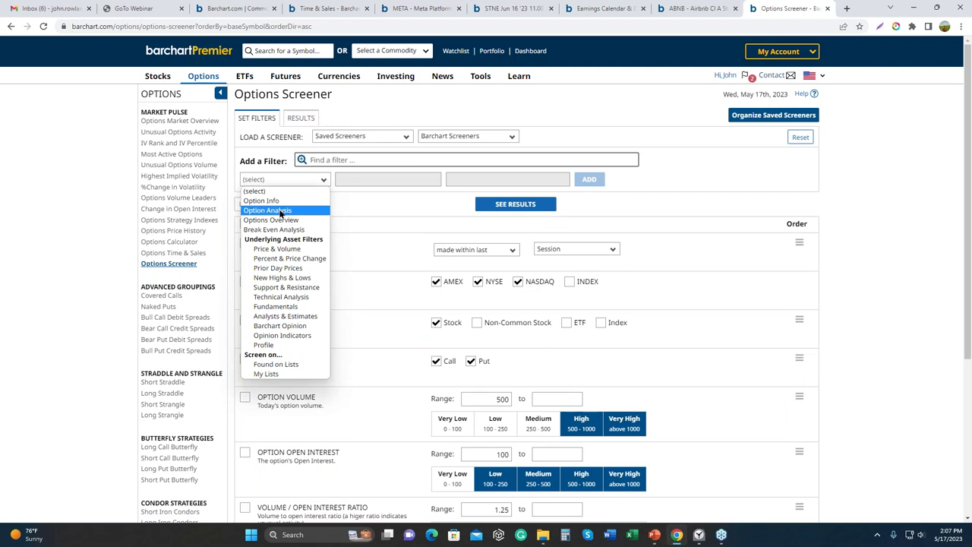
{"action": "left_click", "coordinate": [280, 210]}
{"action": "left_click", "coordinate": [420, 179]}
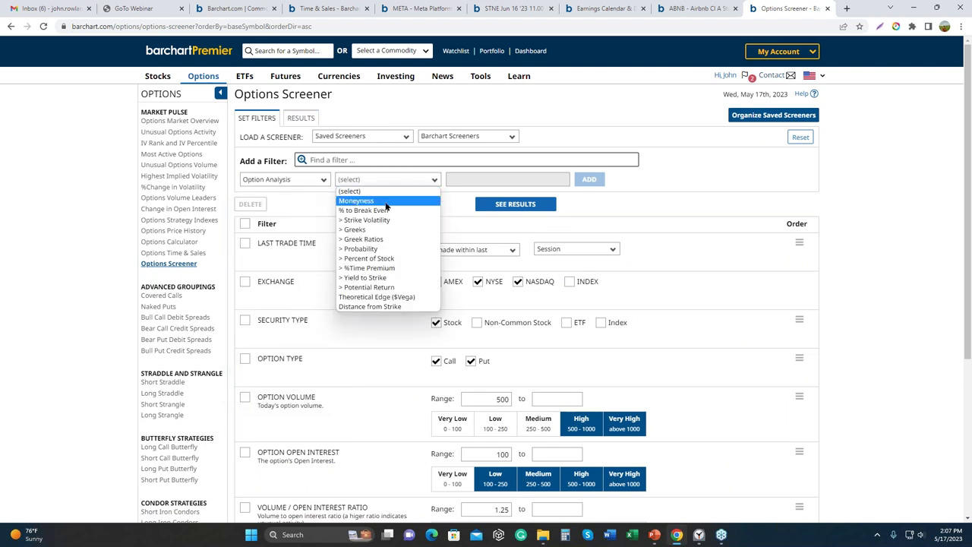
{"action": "left_click", "coordinate": [379, 202]}
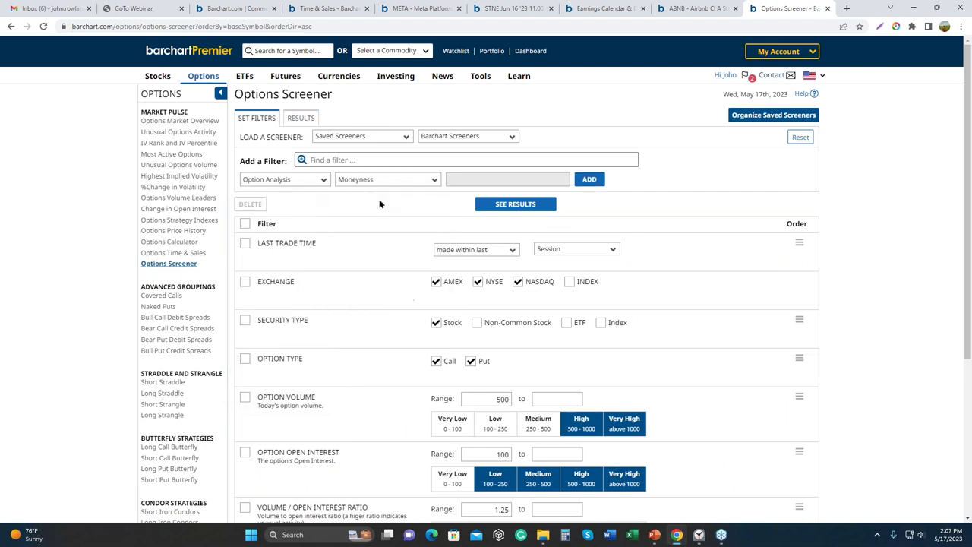
{"action": "left_click", "coordinate": [590, 180]}
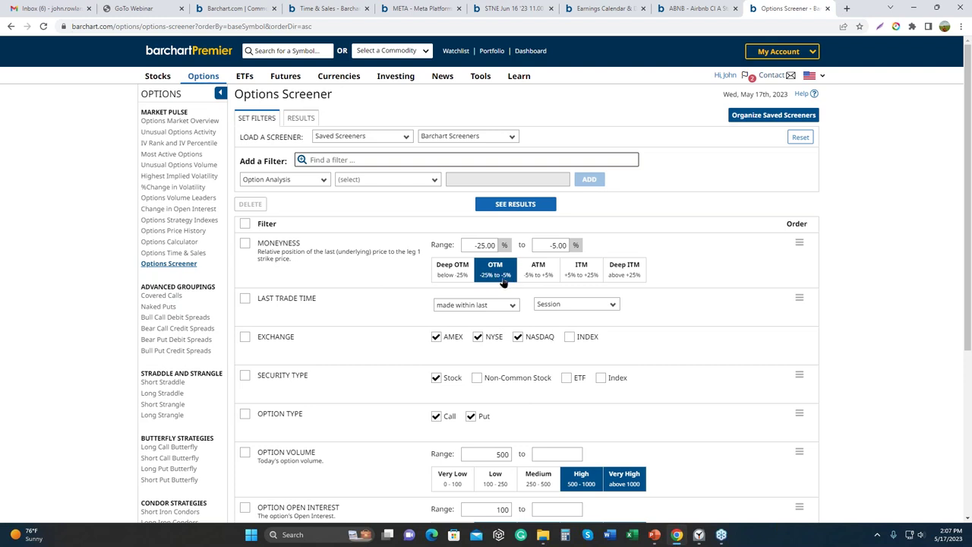
Run the screener with the added filter and sort the results by volume, highest first
{"action": "left_click", "coordinate": [508, 206]}
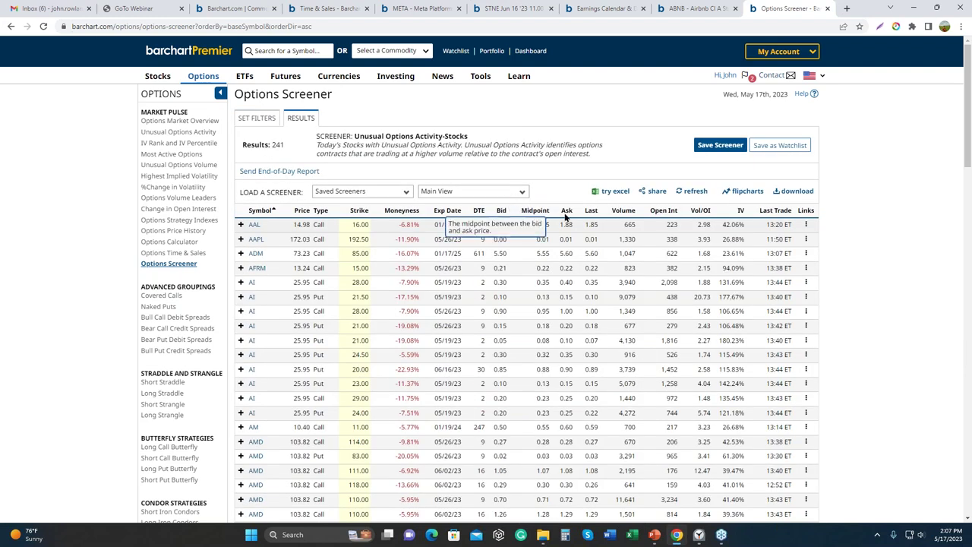
{"action": "left_click", "coordinate": [621, 210]}
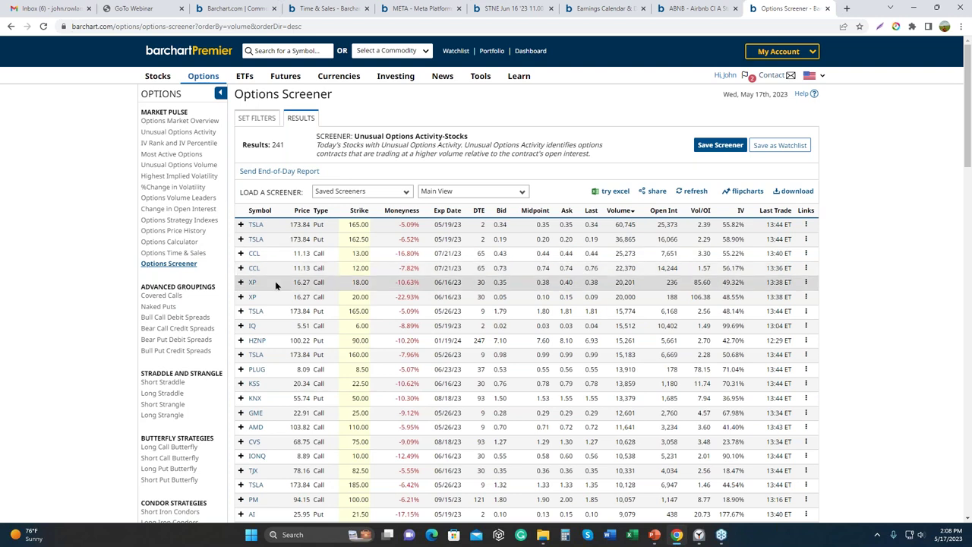
Open the Kohl's Corp (KSS) quote from the screener results and display its interactive chart
{"action": "scroll", "coordinate": [276, 284], "scroll_direction": "down", "scroll_amount": 1}
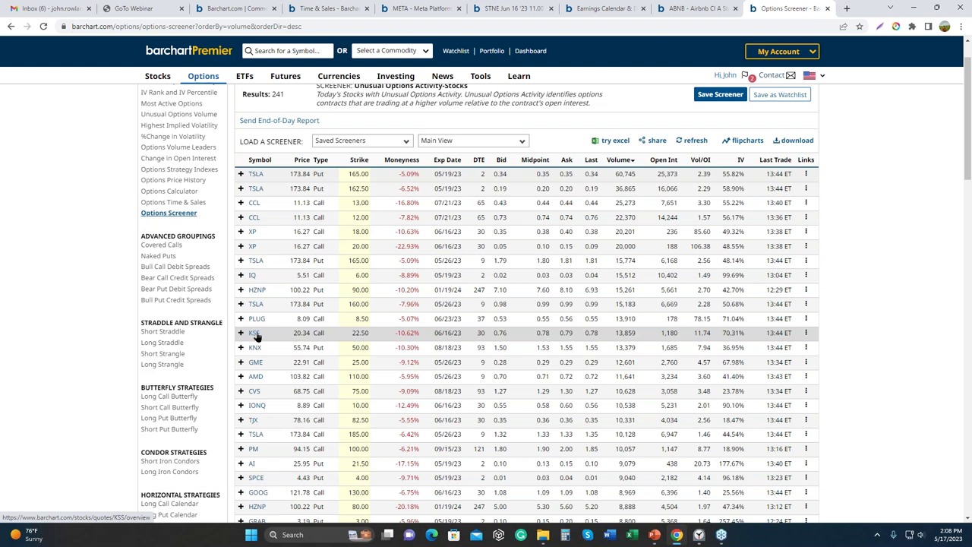
{"action": "left_click", "coordinate": [255, 335]}
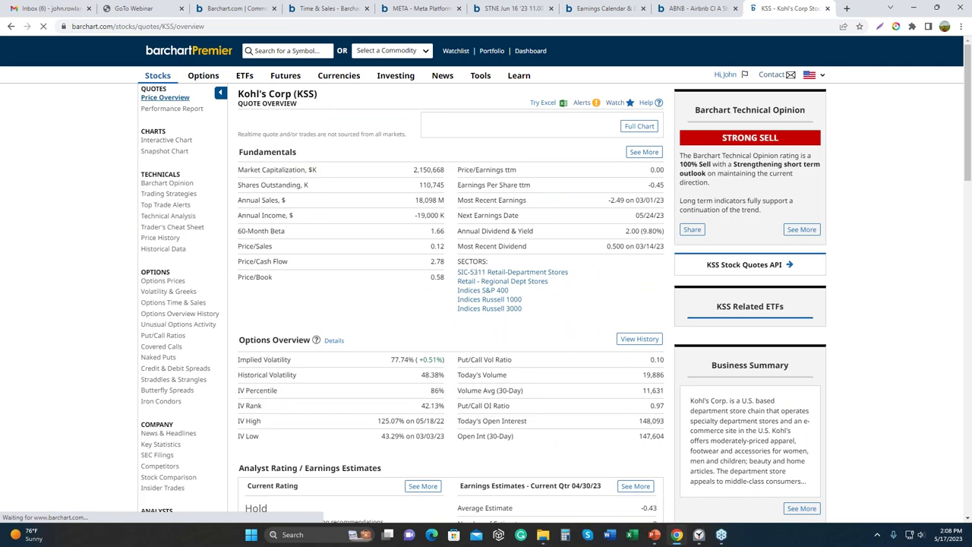
{"action": "left_click", "coordinate": [168, 141]}
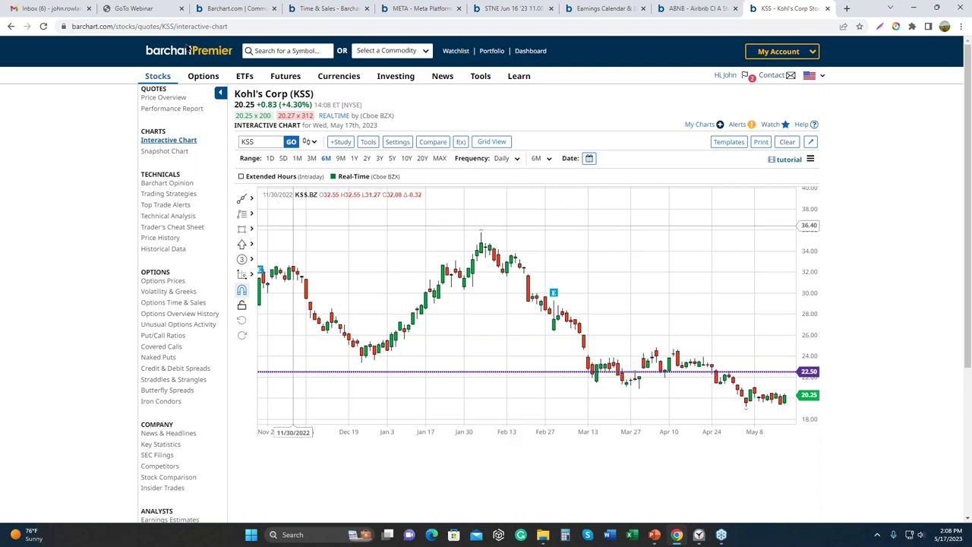
Show the KSS bull call spreads for the 2023-06-16 monthly expiration, sorted by Leg1 strike in descending order
{"action": "left_click", "coordinate": [172, 369]}
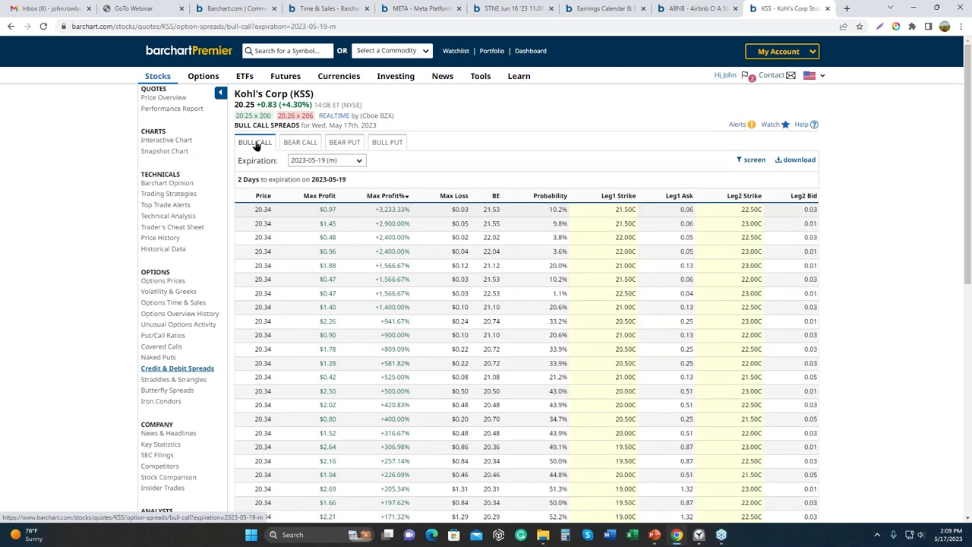
{"action": "left_click", "coordinate": [341, 161]}
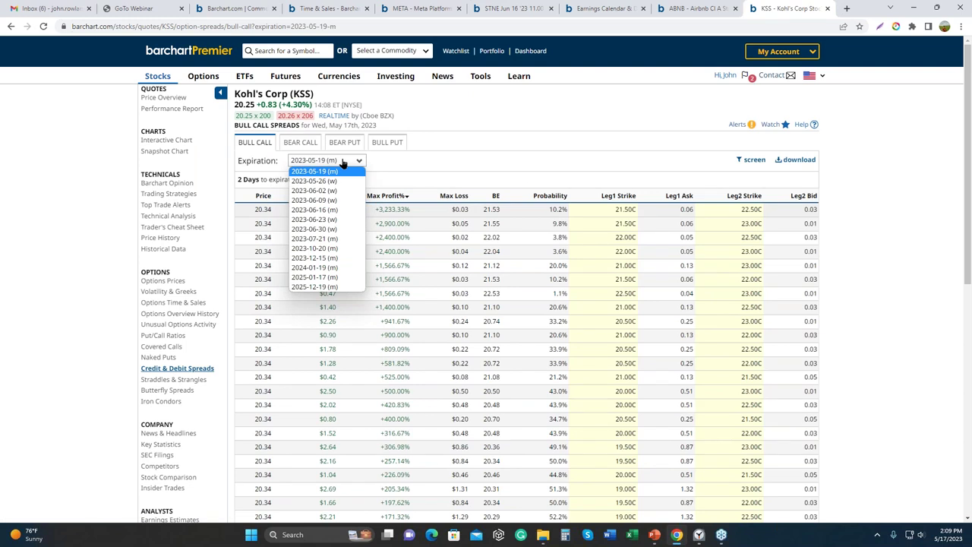
{"action": "left_click", "coordinate": [342, 210]}
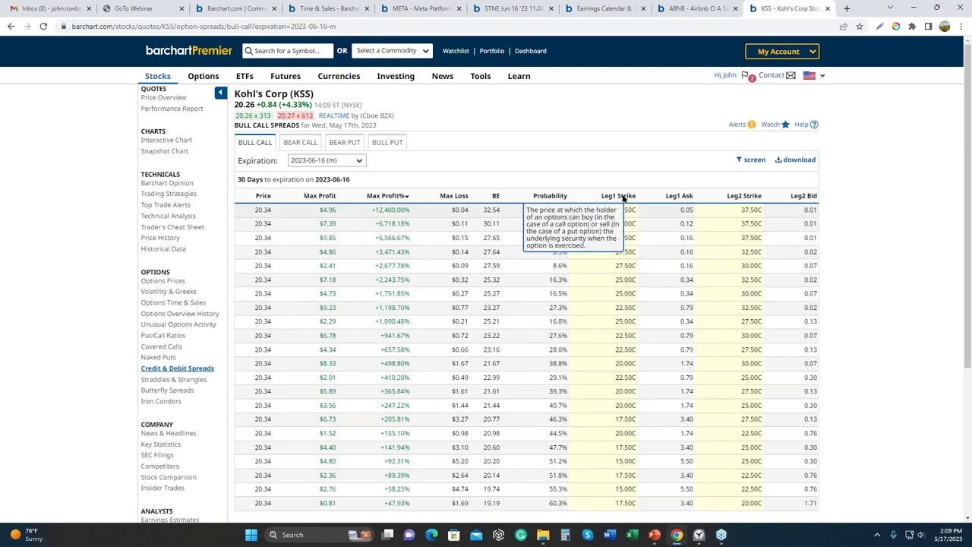
{"action": "left_click", "coordinate": [621, 196]}
{"action": "scroll", "coordinate": [616, 210], "scroll_direction": "down", "scroll_amount": 1}
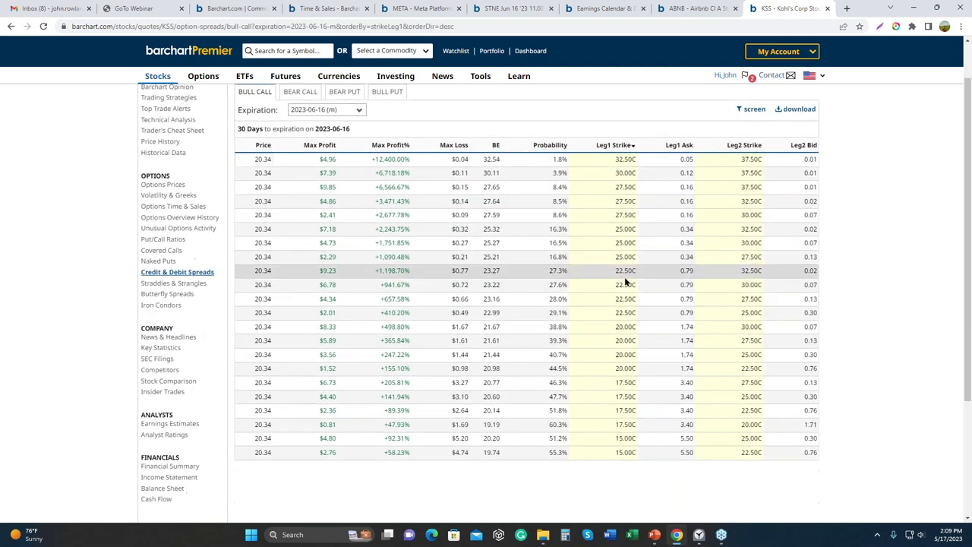